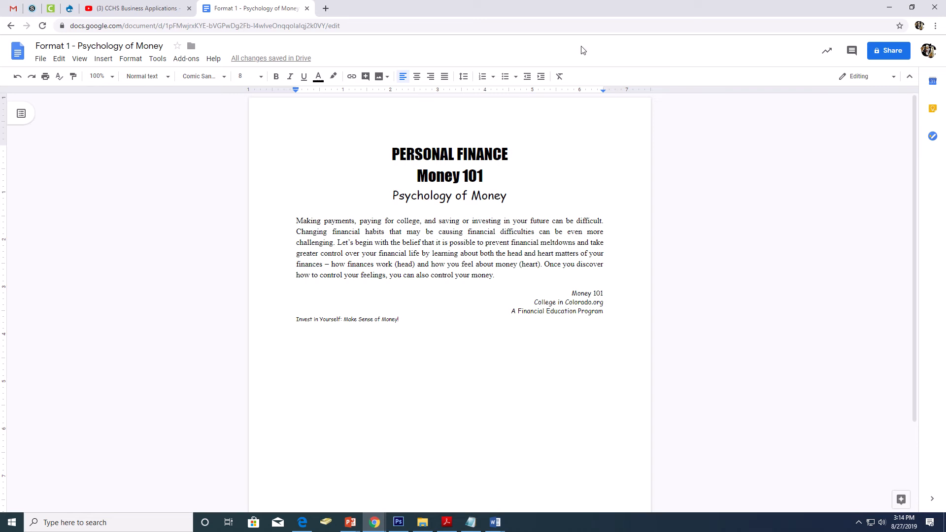
scroll(384, 288, "down", 3)
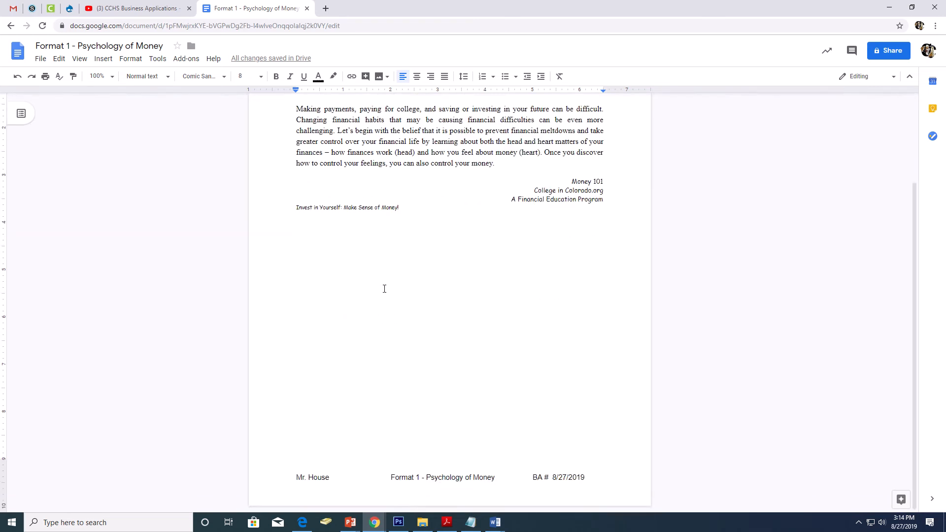
scroll(384, 289, "up", 3)
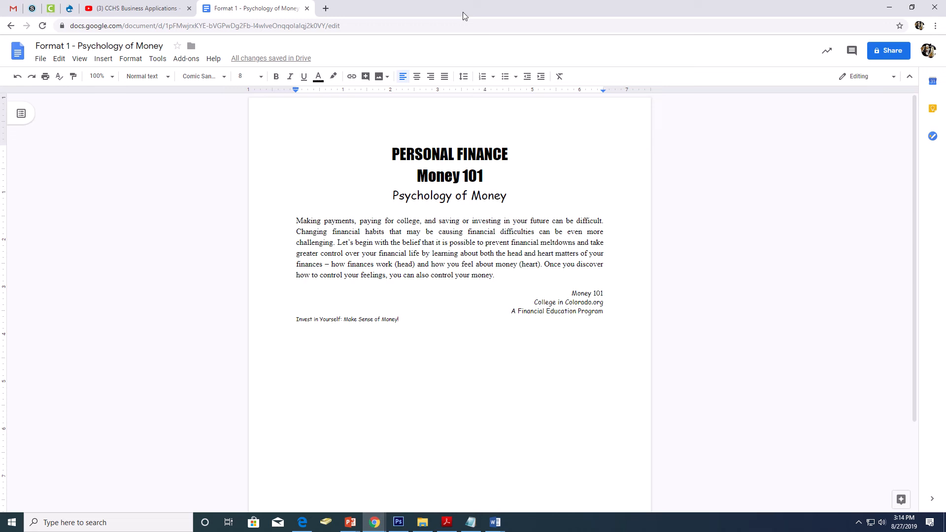
left_click(405, 22)
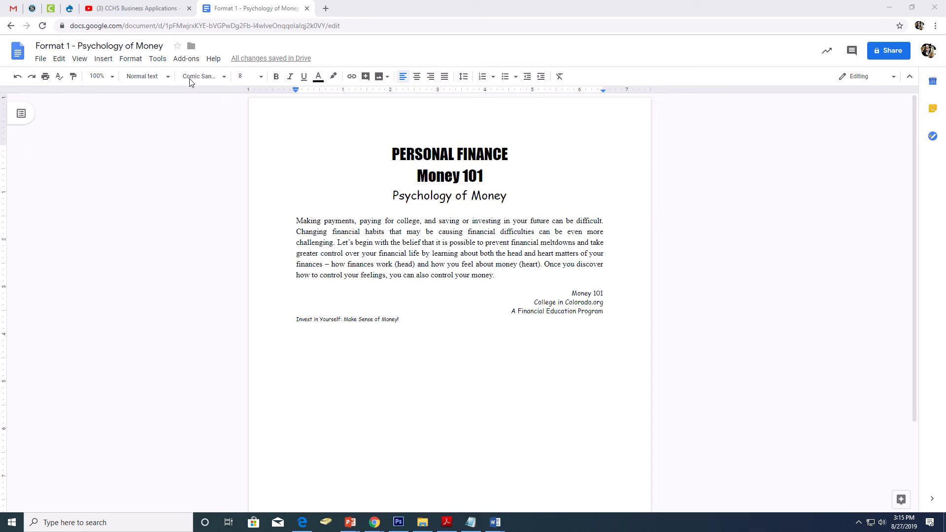
Search the web for "money clipart" from within the document and insert the brown money-bag image with the dollar sign.
left_click(106, 59)
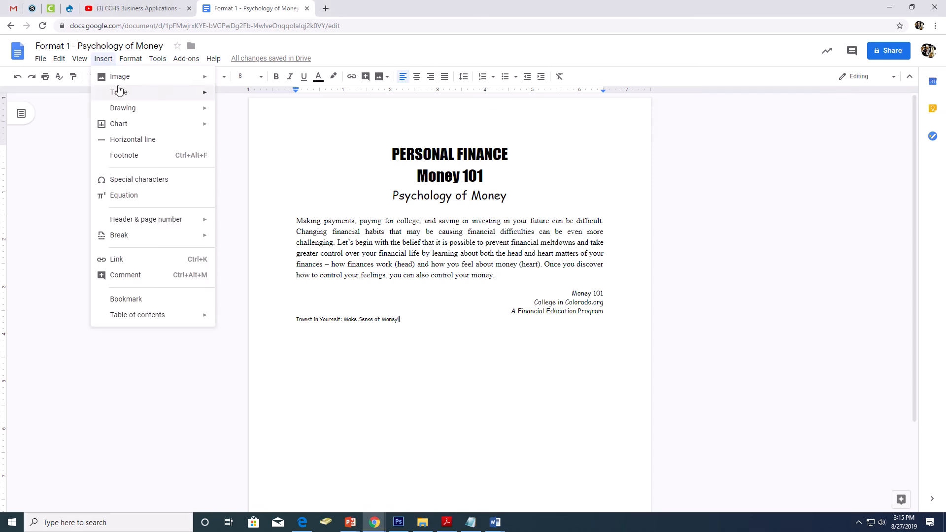
mouse_move(122, 82)
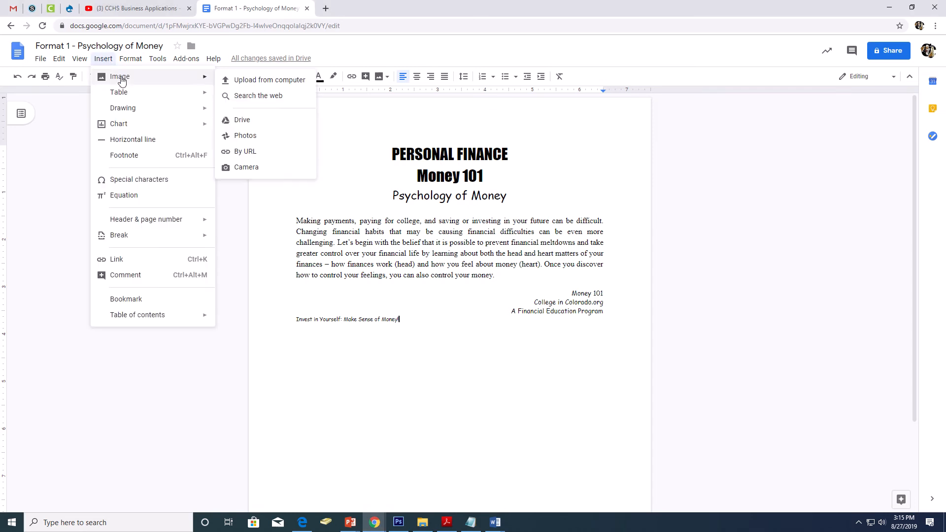
left_click(263, 96)
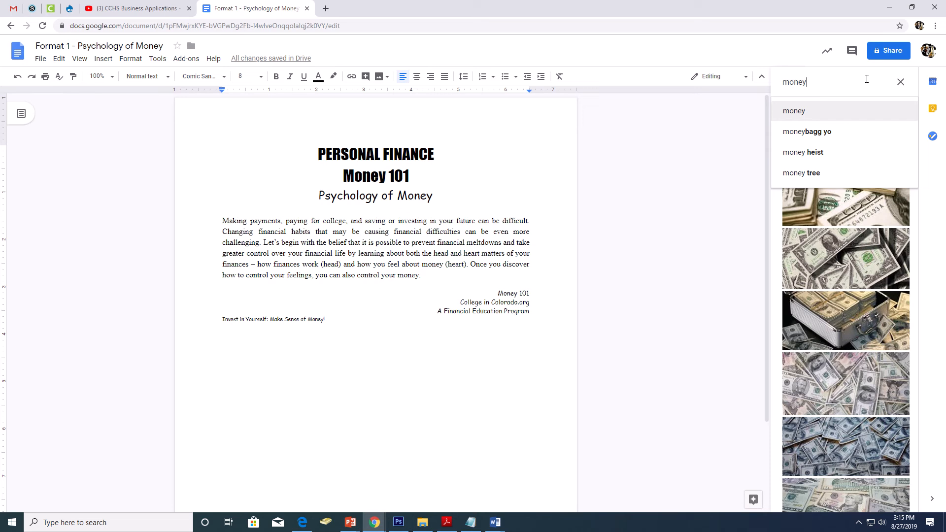
left_click_drag(808, 83, 778, 86)
type("money")
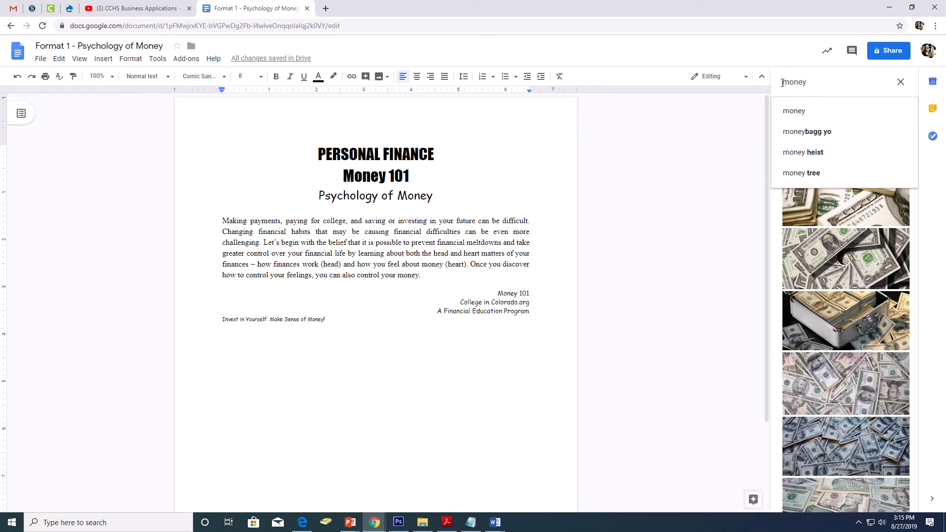
type(" clipart")
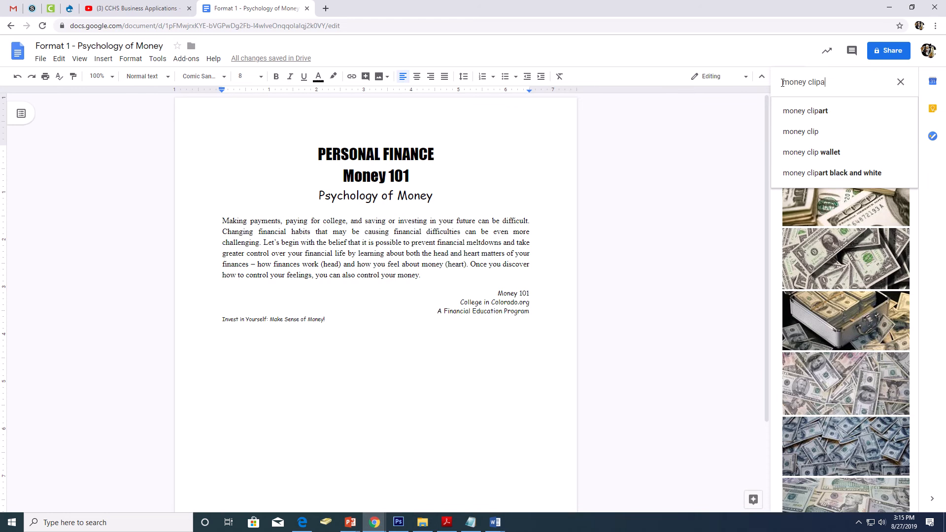
key("Return")
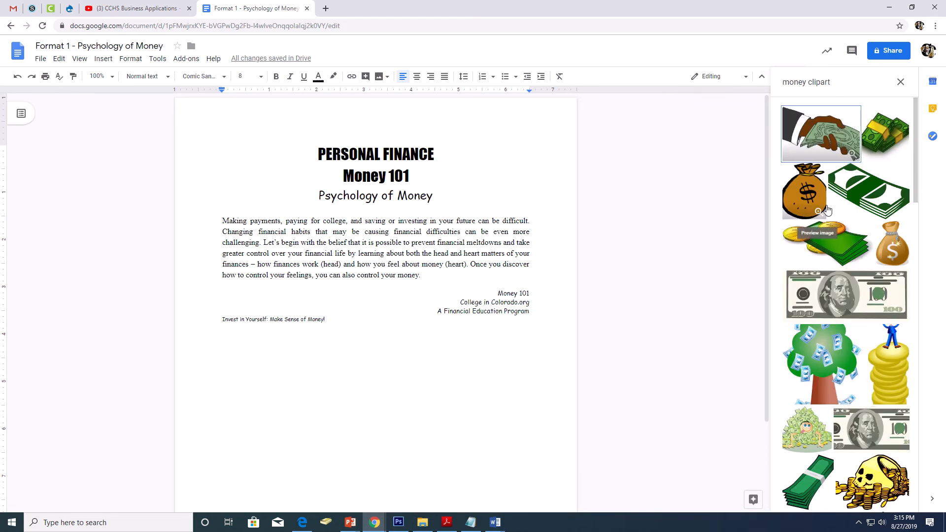
left_click(811, 188)
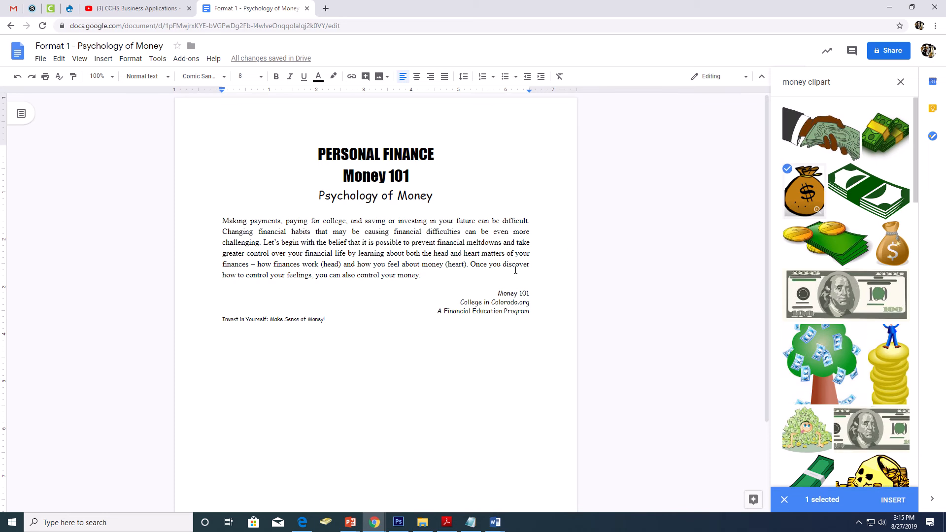
left_click(893, 499)
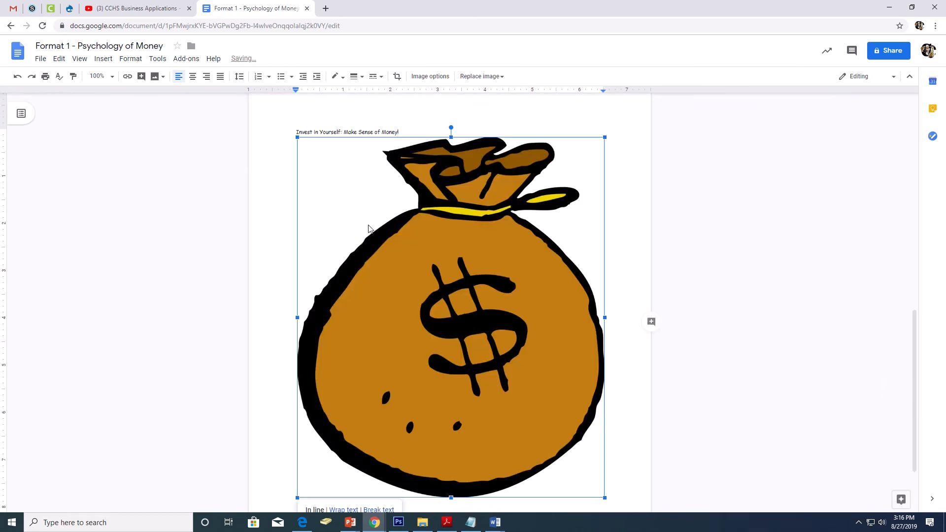
Shrink the money-bag image, set it to Wrap text, and place it at the page's right margin below the "A Financial Education Program" line.
left_click_drag(295, 136, 476, 345)
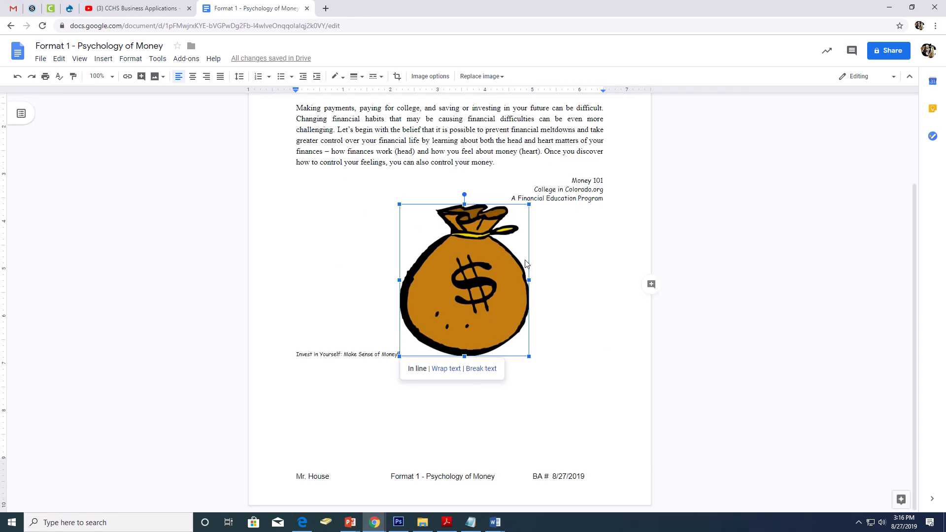
left_click_drag(399, 204, 575, 257)
left_click(445, 305)
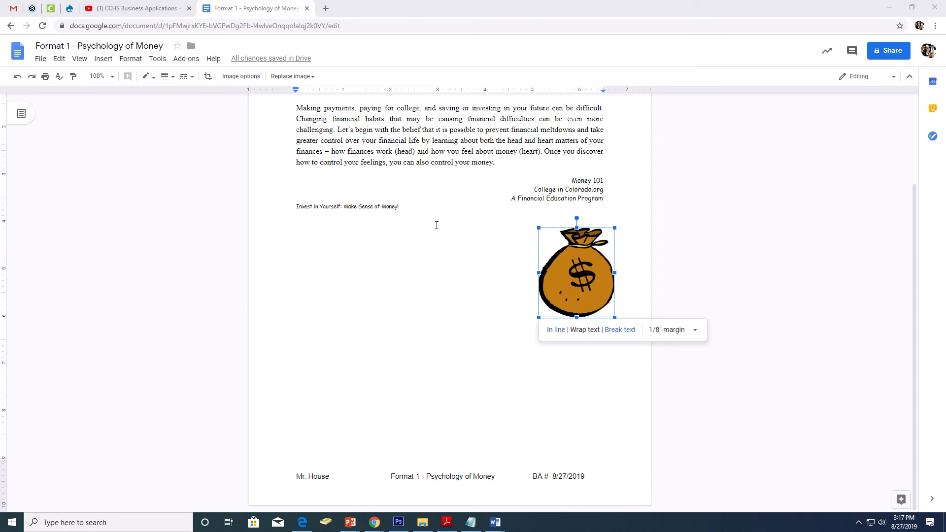
Add a blue border to the money-bag image.
left_click(153, 76)
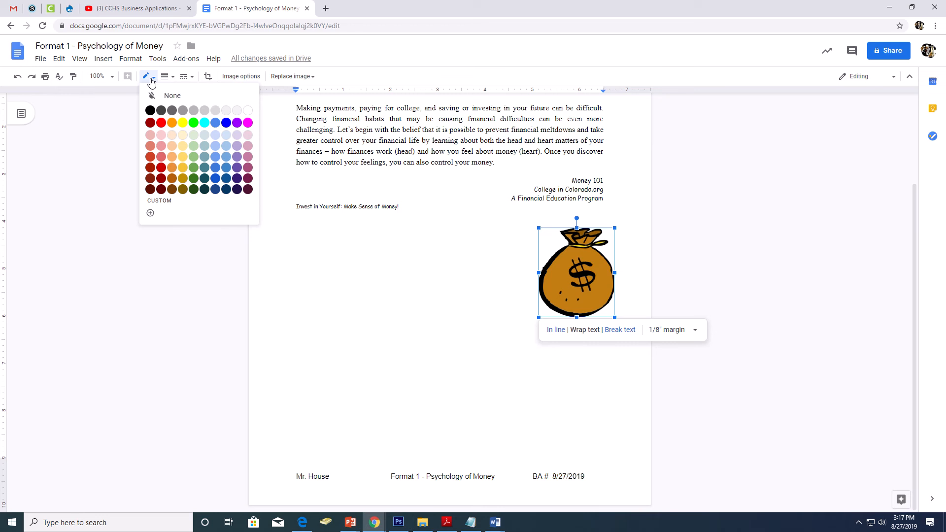
left_click(215, 123)
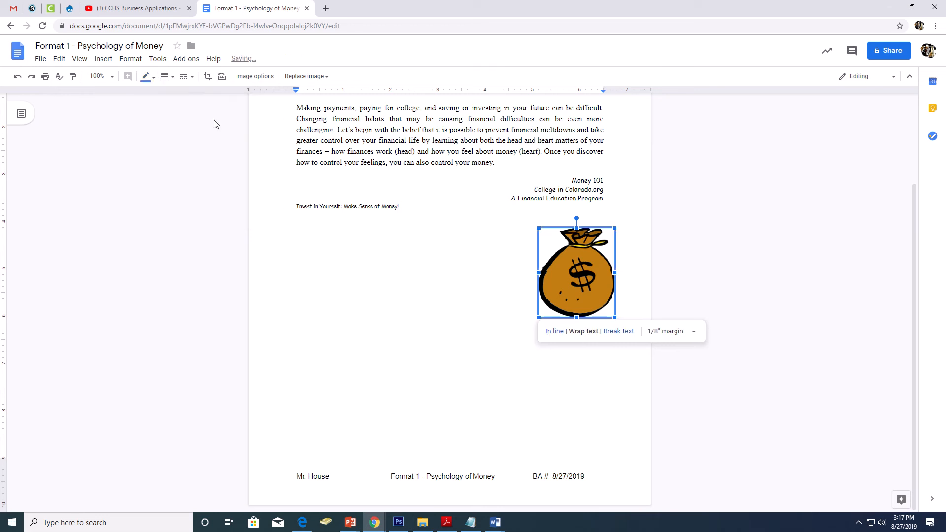
left_click(472, 231)
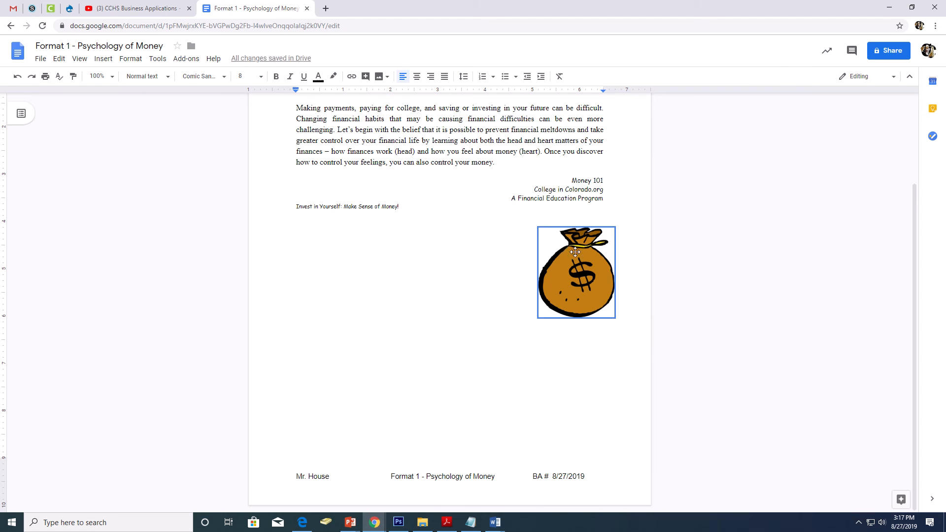
left_click(576, 252)
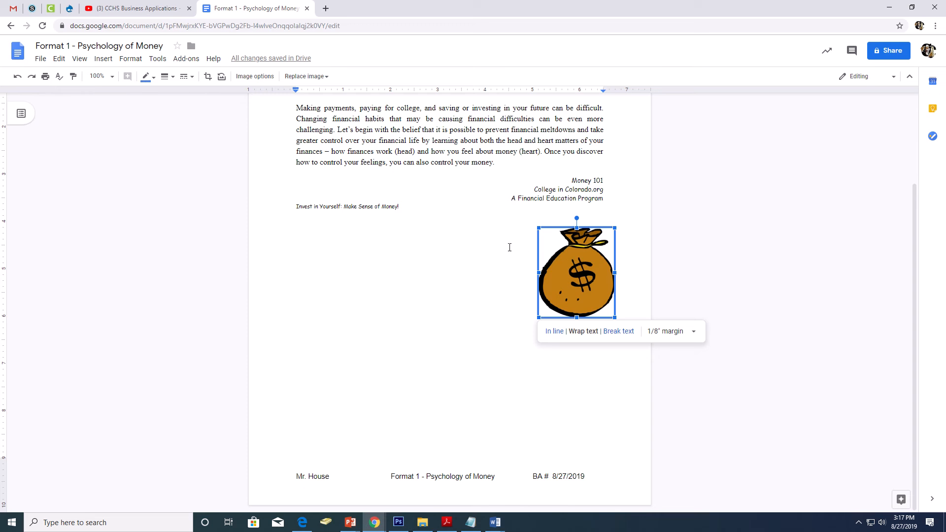
left_click(472, 243)
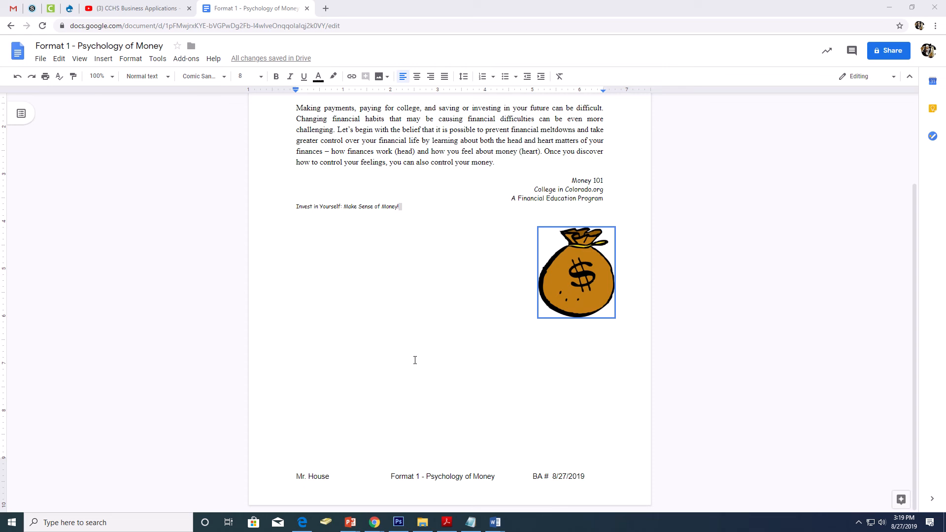
In the page setup, set the left and right margins to 1.25 inches.
scroll(417, 322, "up", 1)
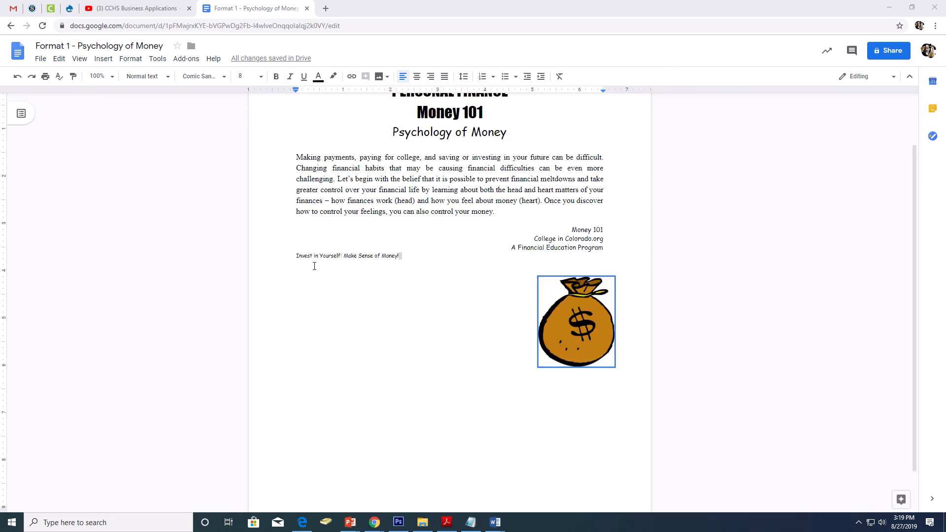
left_click(45, 59)
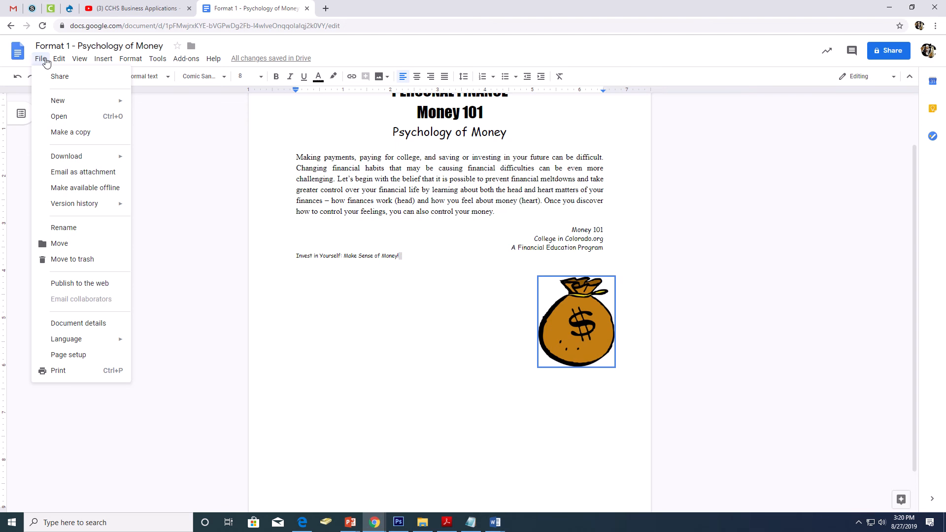
left_click(75, 355)
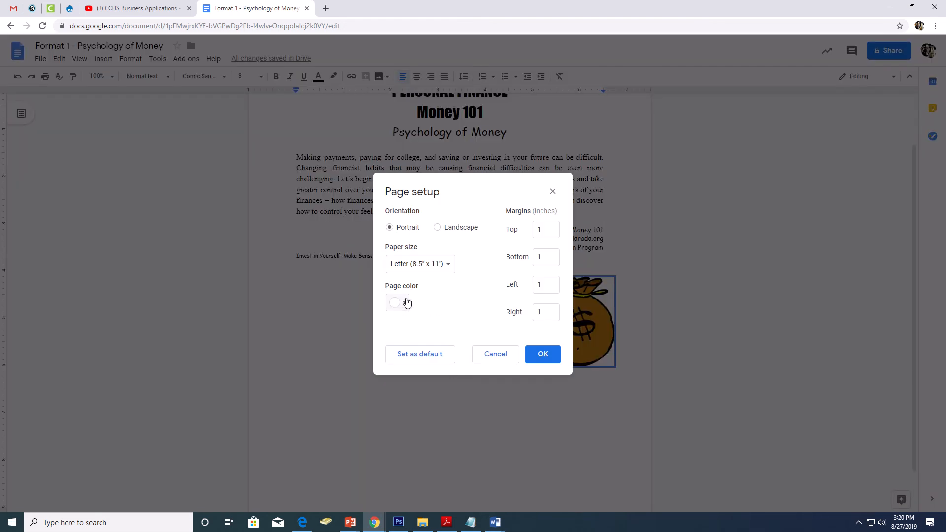
left_click(547, 309)
type(".25")
left_click(546, 282)
type(".25")
left_click(527, 11)
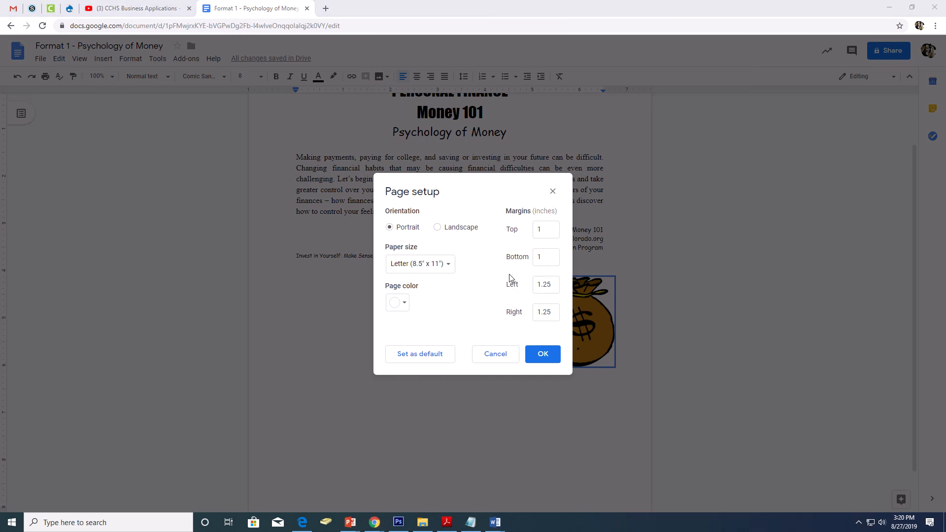
Set the page color to light green and apply the page setup.
left_click(408, 302)
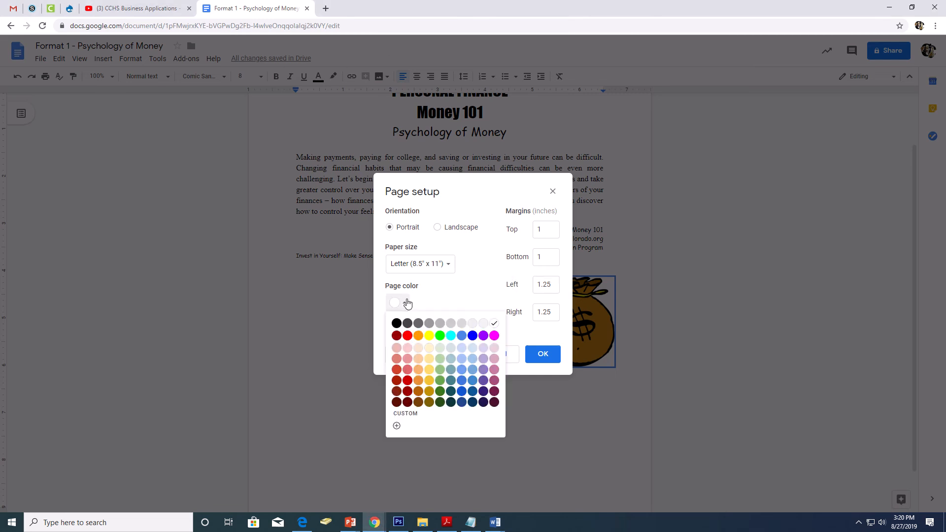
left_click(442, 353)
left_click(543, 353)
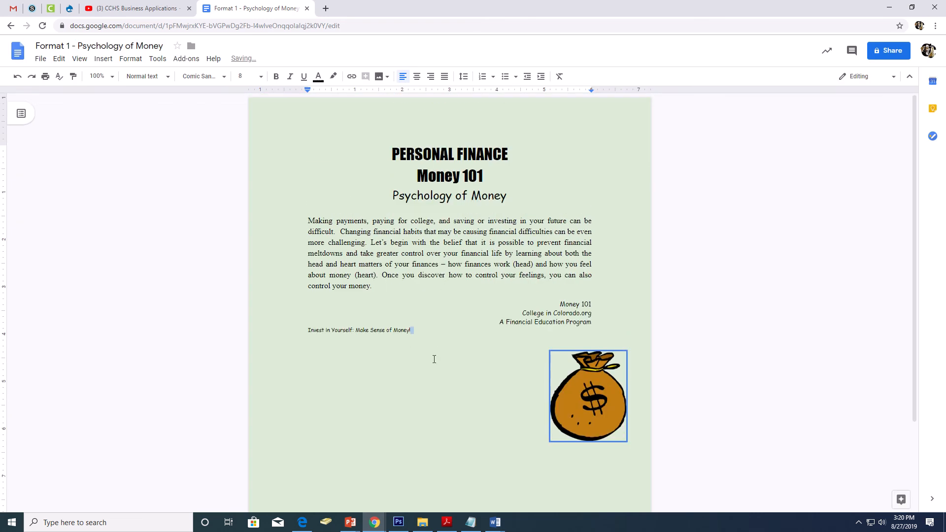
Remove the extra spacing before "Format 1 - Psychology of Money" in the footer so the date fits on the same line.
scroll(434, 359, "down", 2)
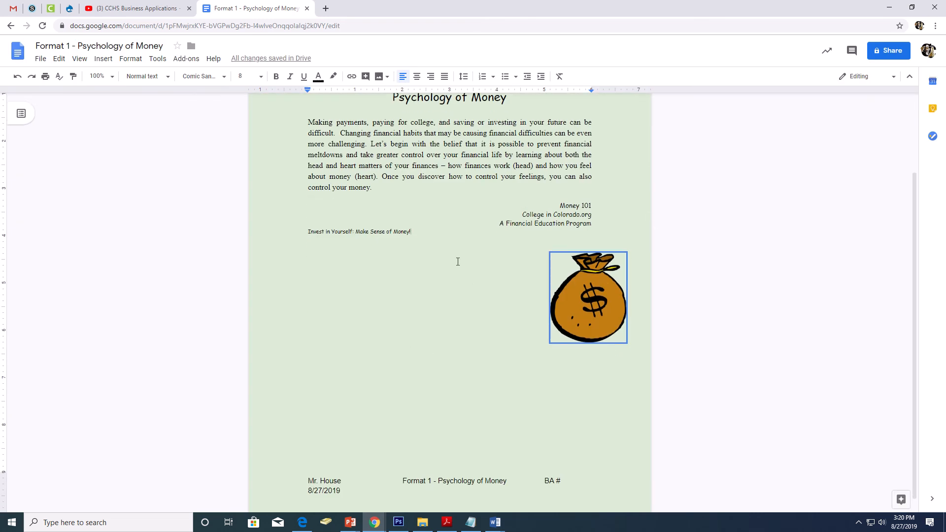
scroll(458, 262, "down", 1)
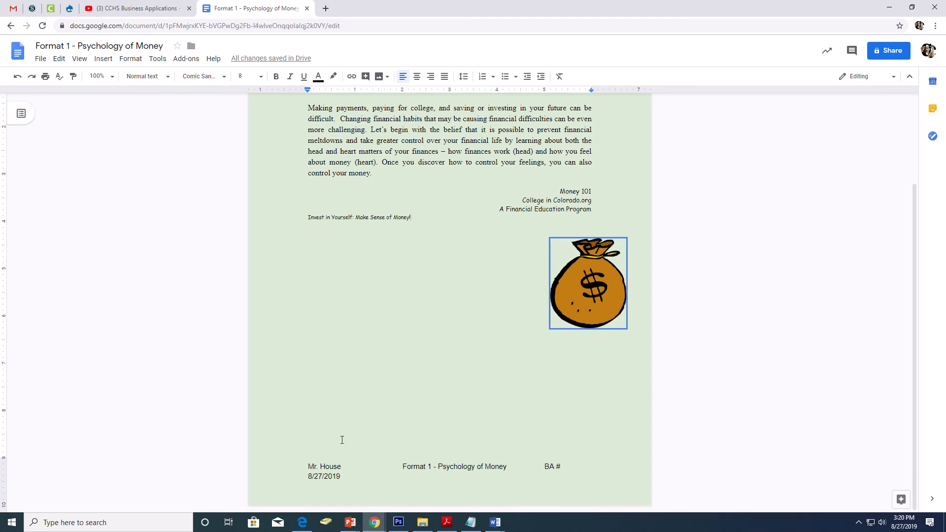
double_click(510, 469)
left_click(515, 470)
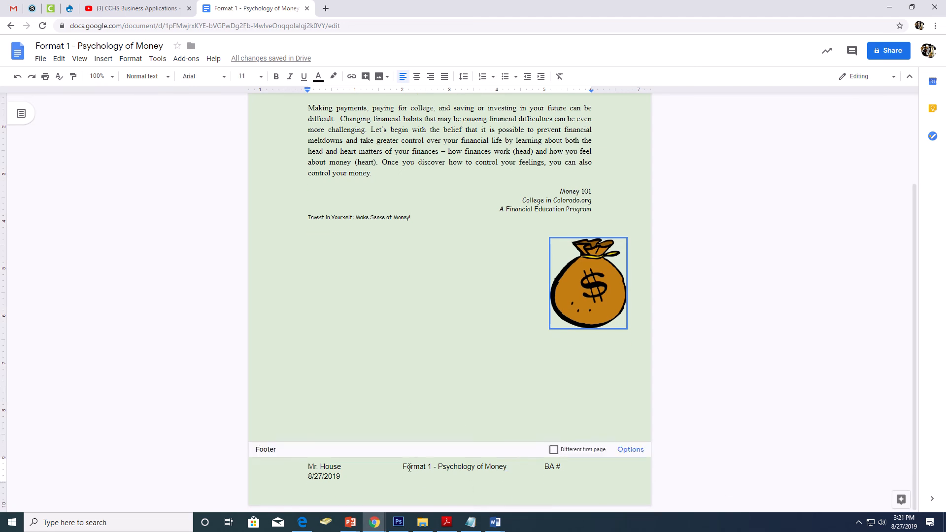
key("BackSpace")
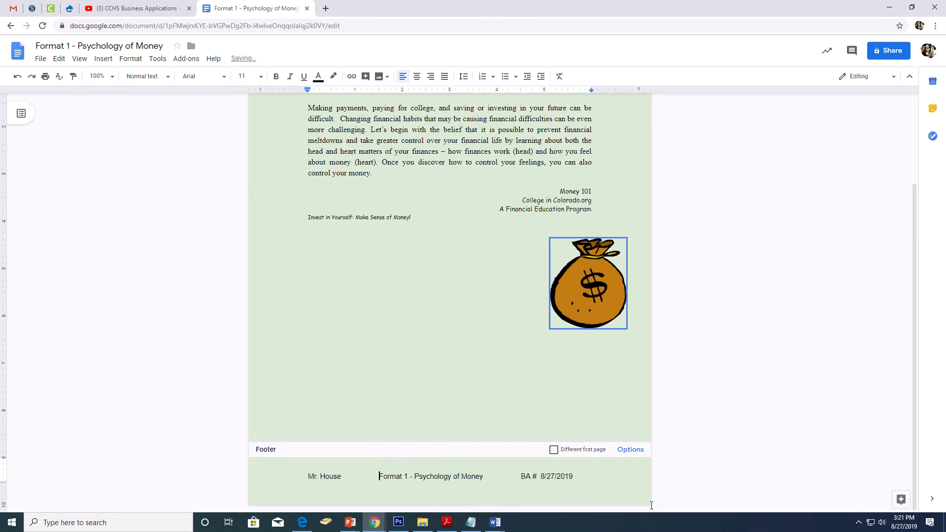
left_click(460, 353)
scroll(460, 353, "up", 2)
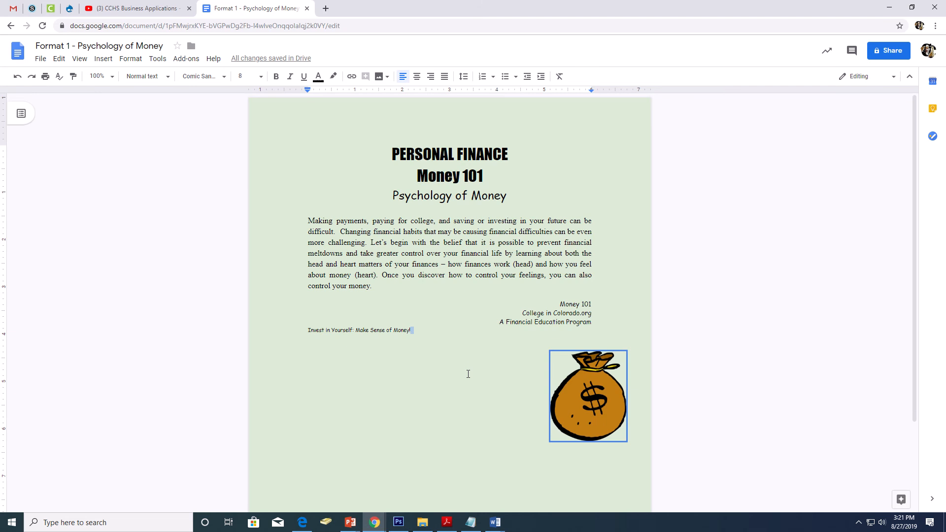
scroll(468, 374, "down", 2)
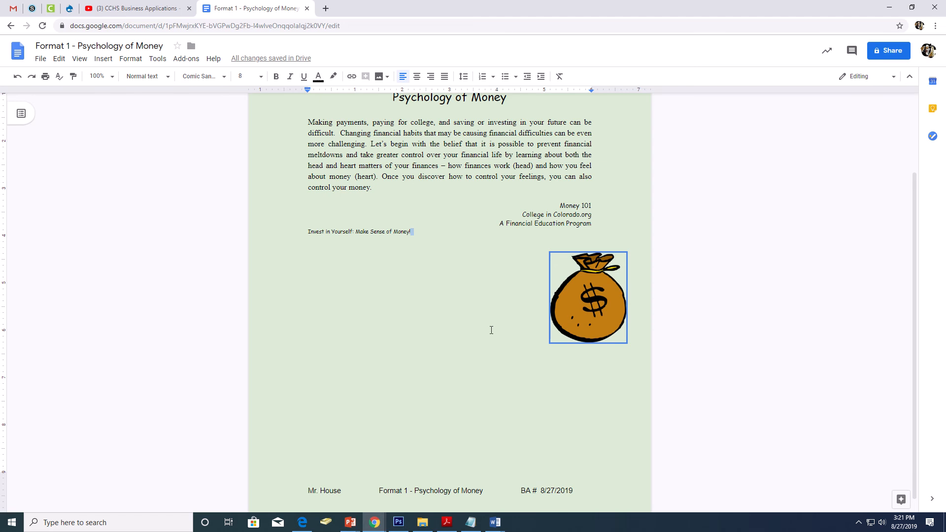
scroll(484, 345, "up", 2)
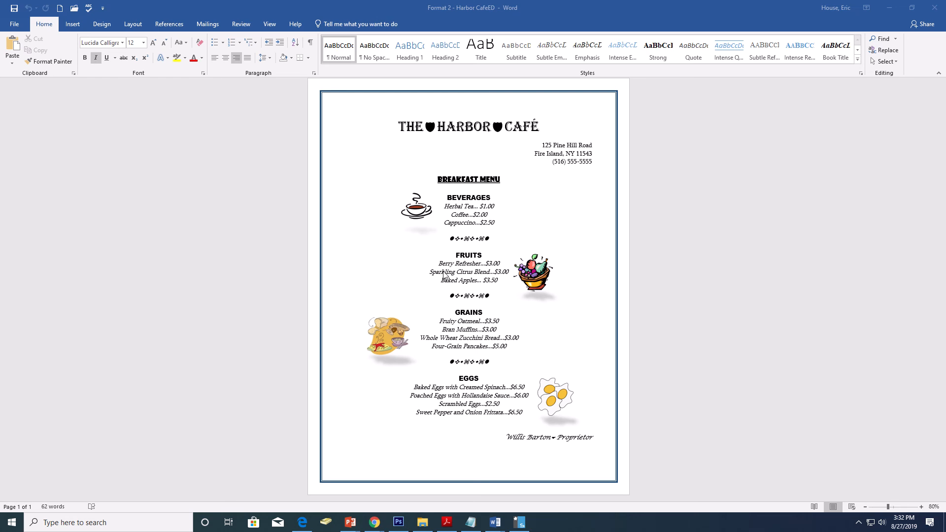
Examine the text wrapping options of the eggs picture and the layout options of the fruit bowl picture in the breakfast menu.
left_click(419, 209)
left_click(527, 270)
left_click(393, 338)
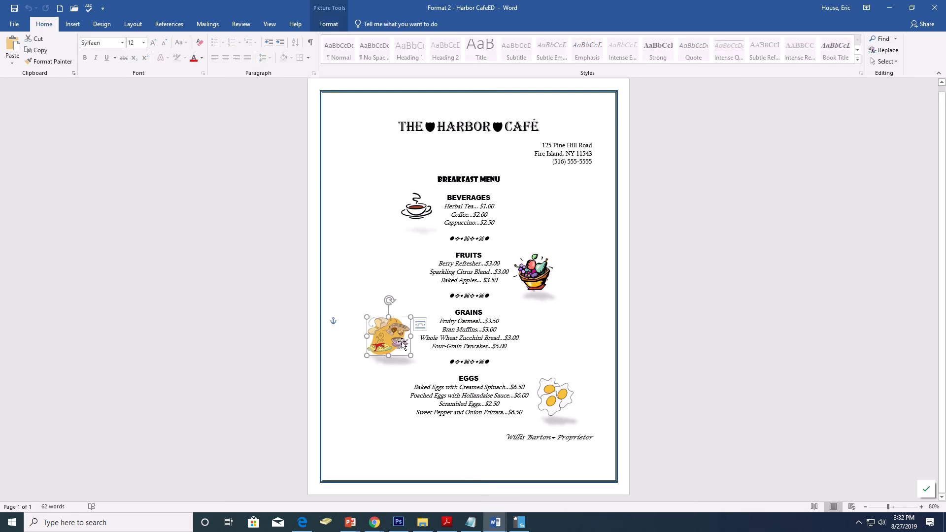
left_click(564, 407)
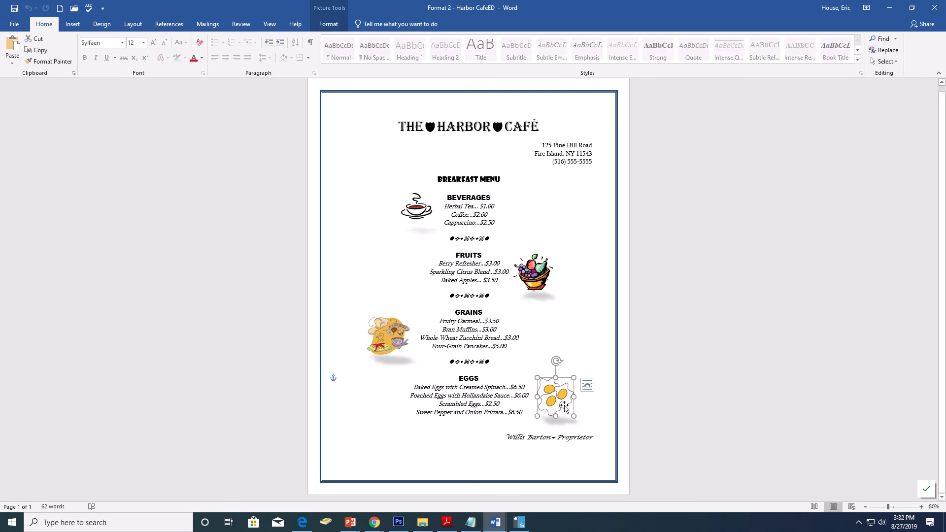
left_click(333, 28)
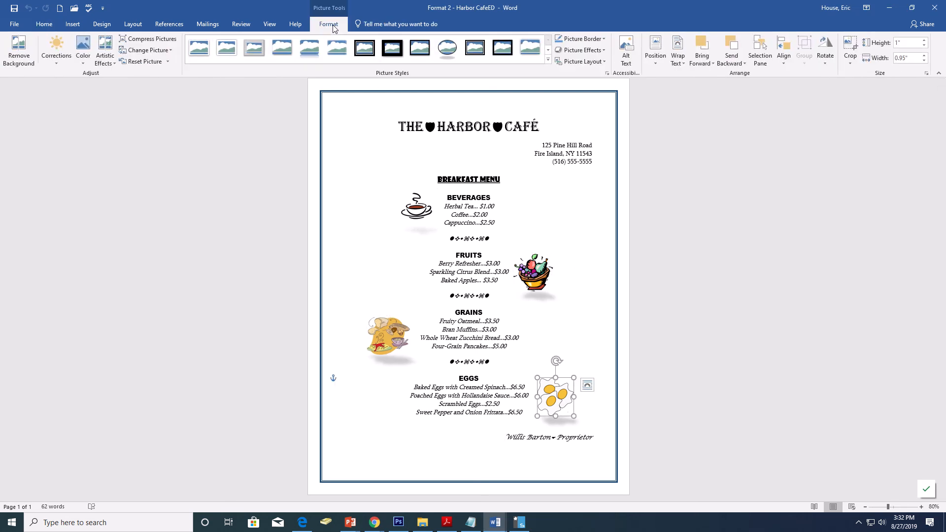
left_click(678, 54)
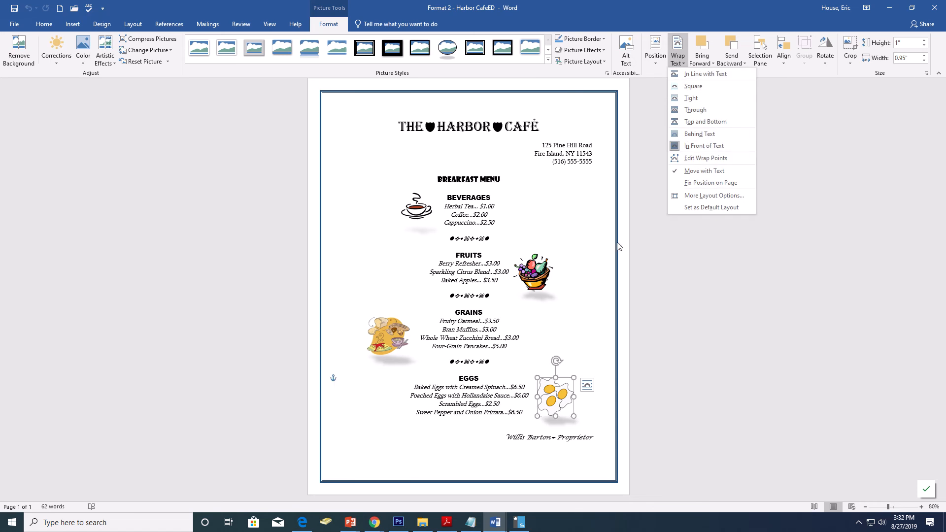
left_click(536, 269)
left_click(536, 268)
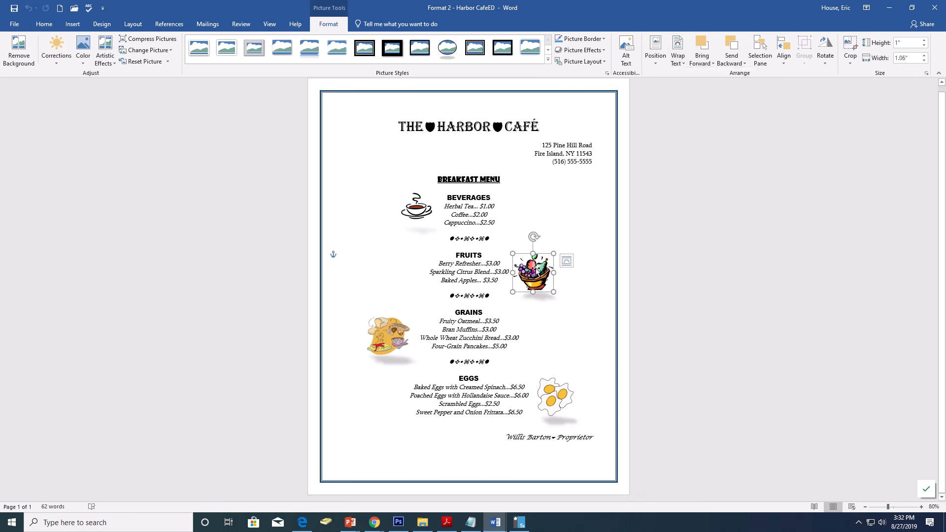
left_click(566, 260)
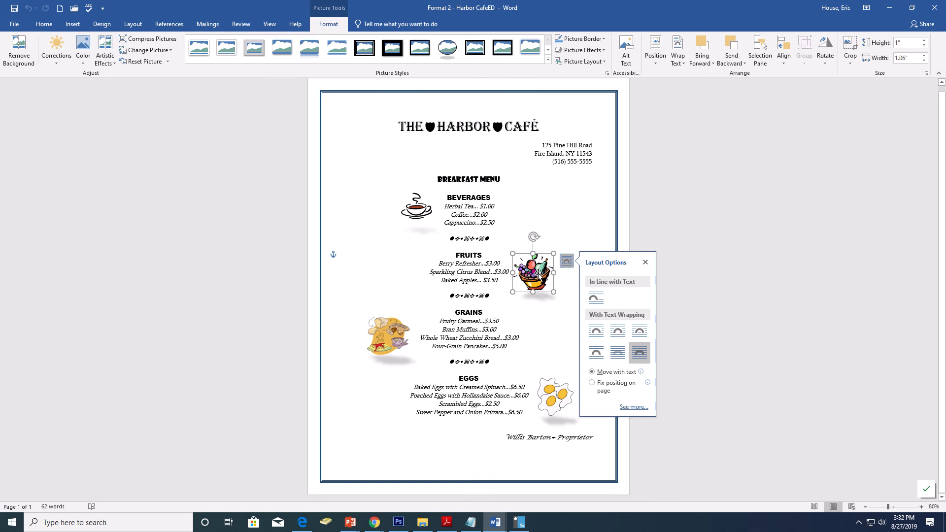
left_click(549, 222)
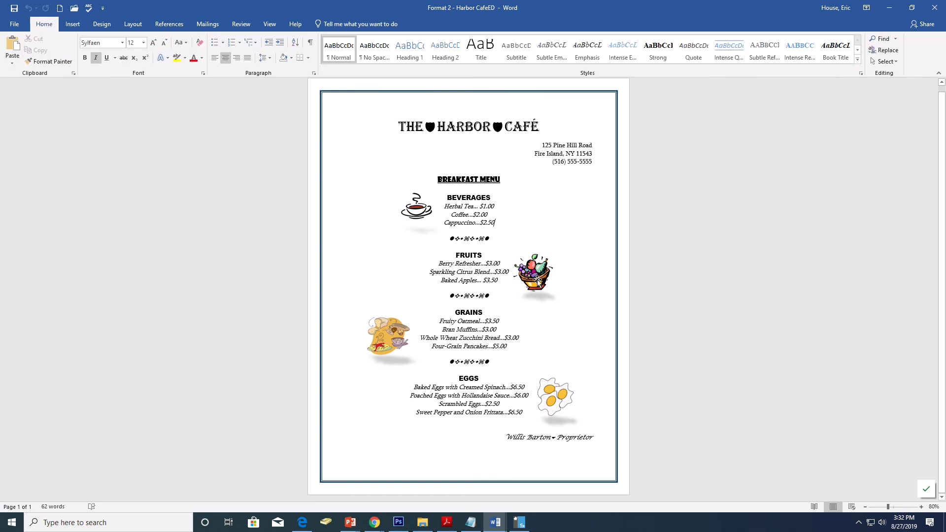
mouse_move(426, 12)
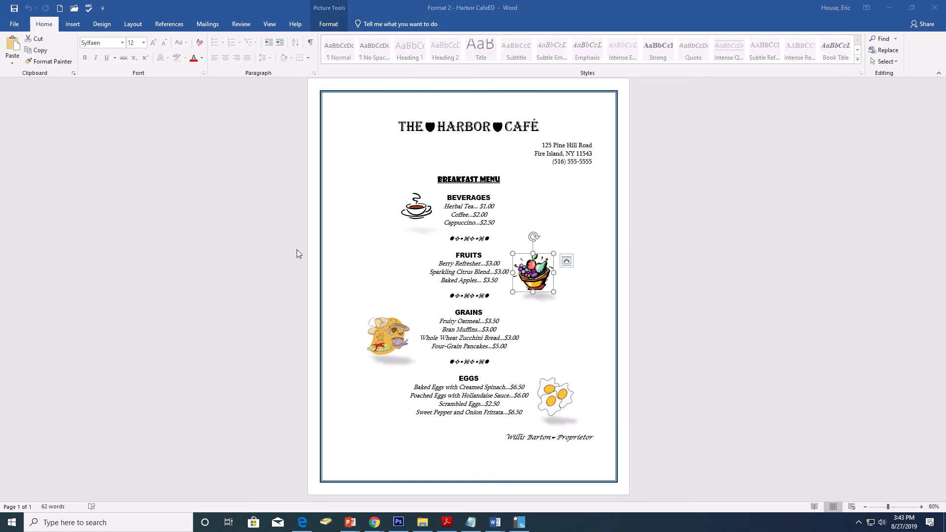
Apply the black beveled frame picture style with a reflection to the fruit bowl beside the Fruits section, and look over the picture effects.
left_click(528, 272)
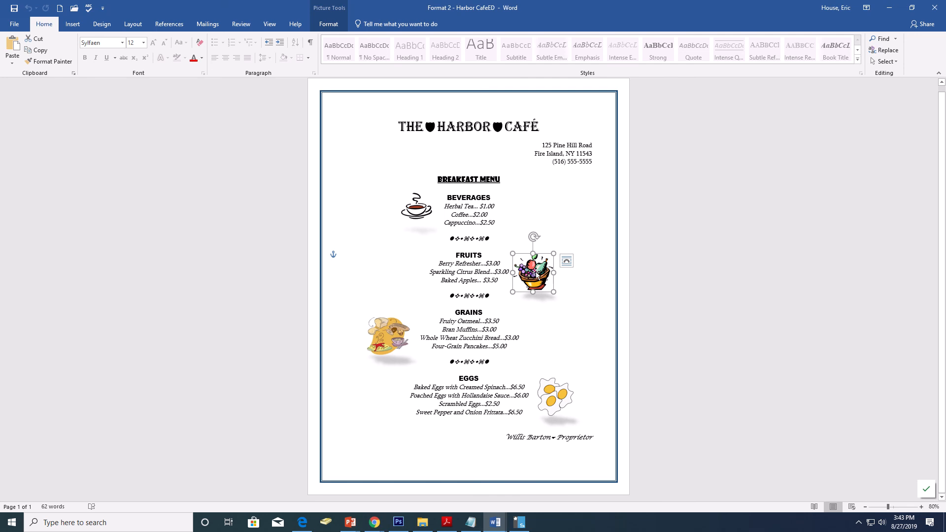
left_click(335, 26)
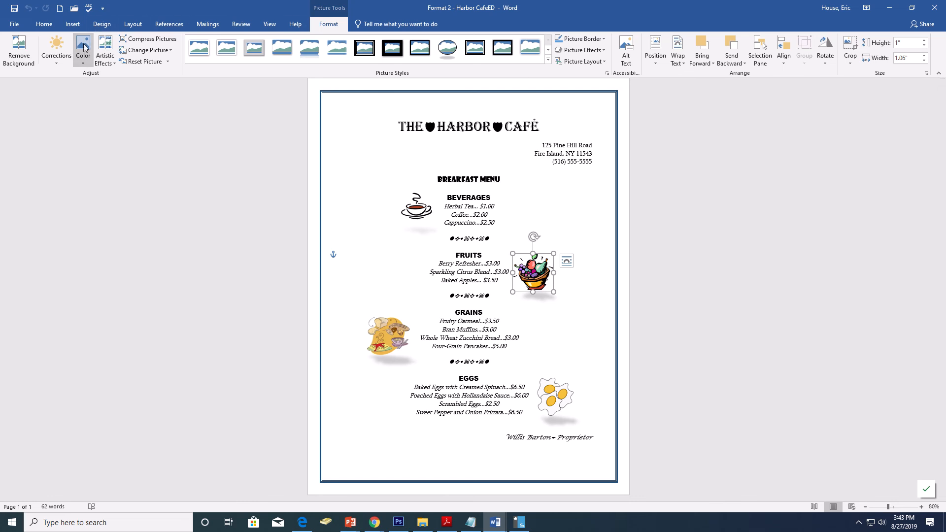
left_click(83, 59)
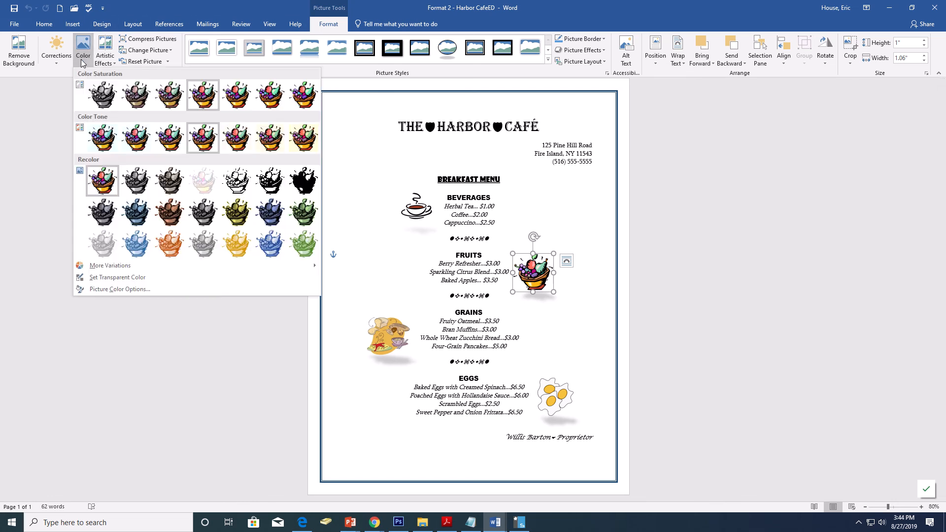
left_click(261, 48)
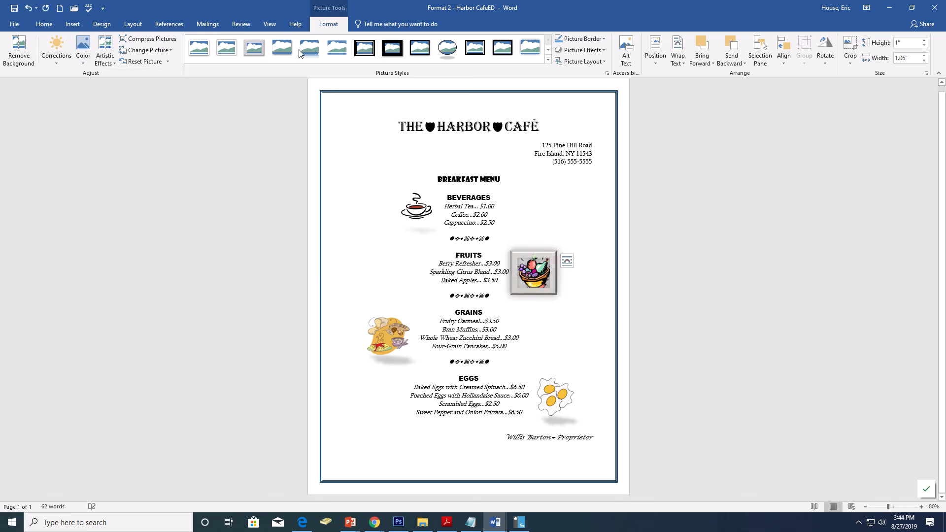
left_click(548, 59)
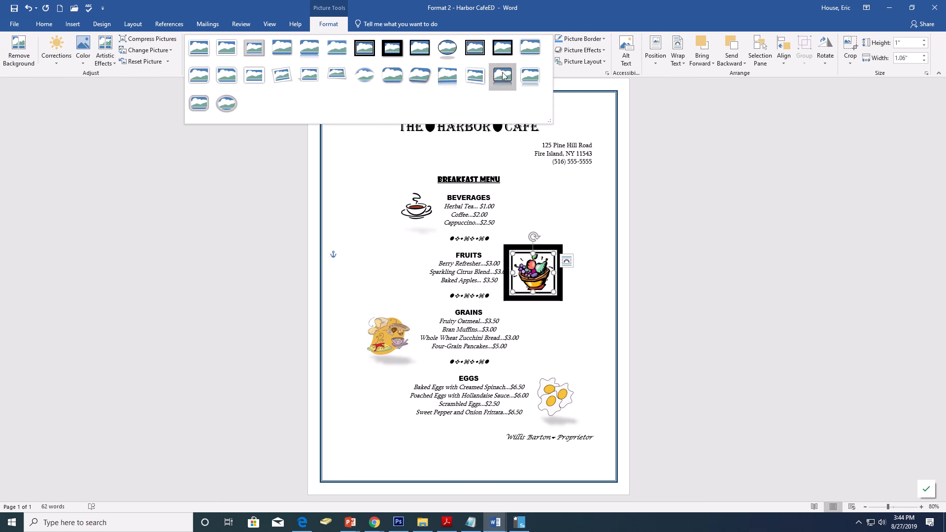
left_click(502, 75)
left_click(582, 50)
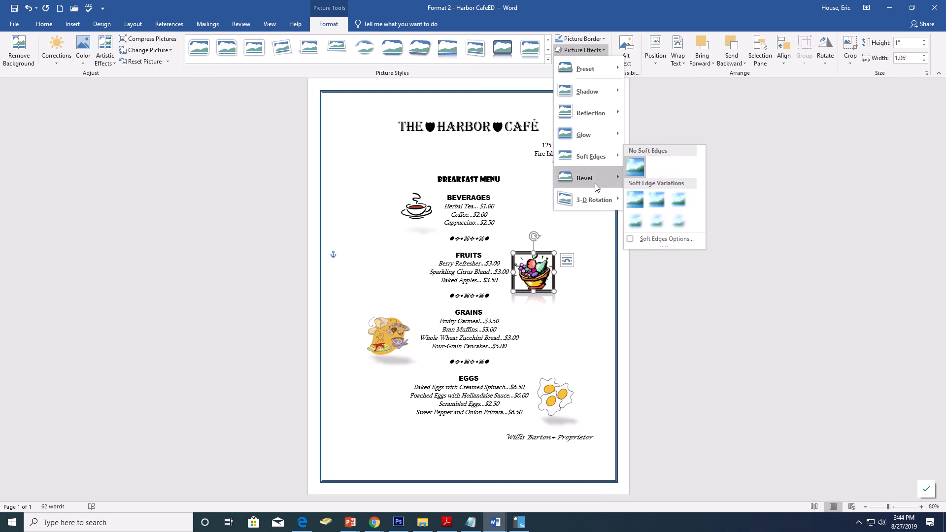
left_click(549, 272)
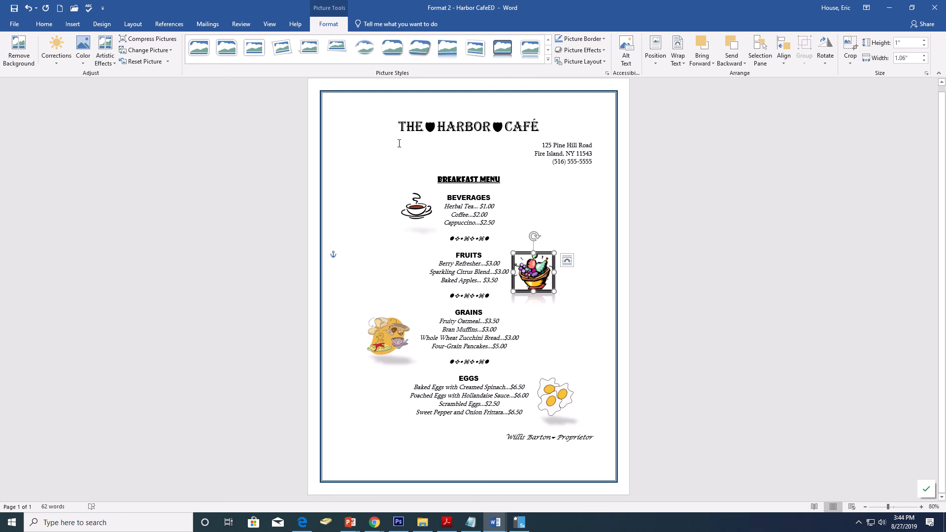
Check the style, color and width settings of the Harbor Café menu's page border.
left_click(364, 90)
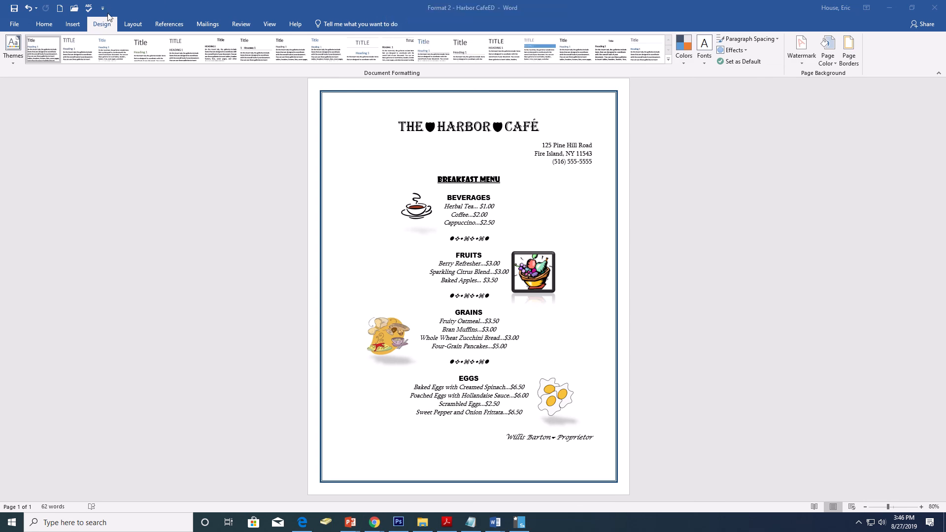
left_click(584, 101)
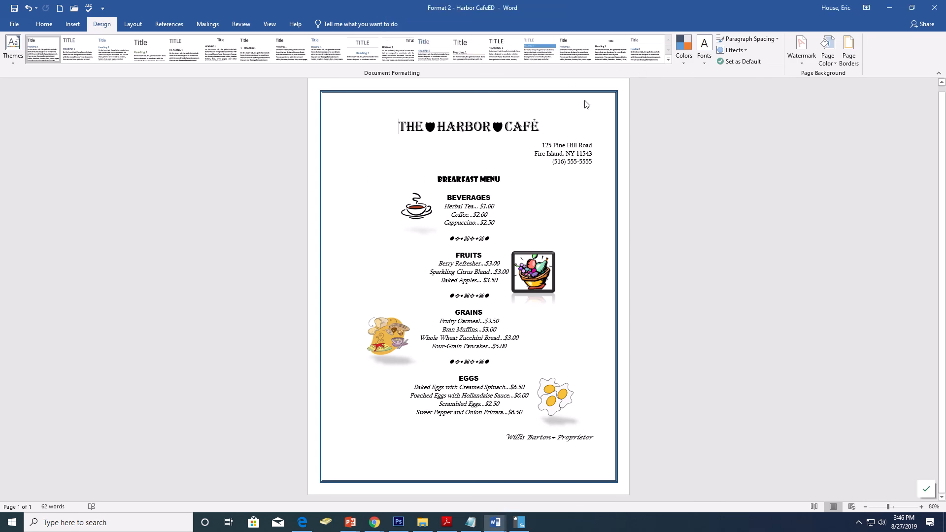
left_click(848, 49)
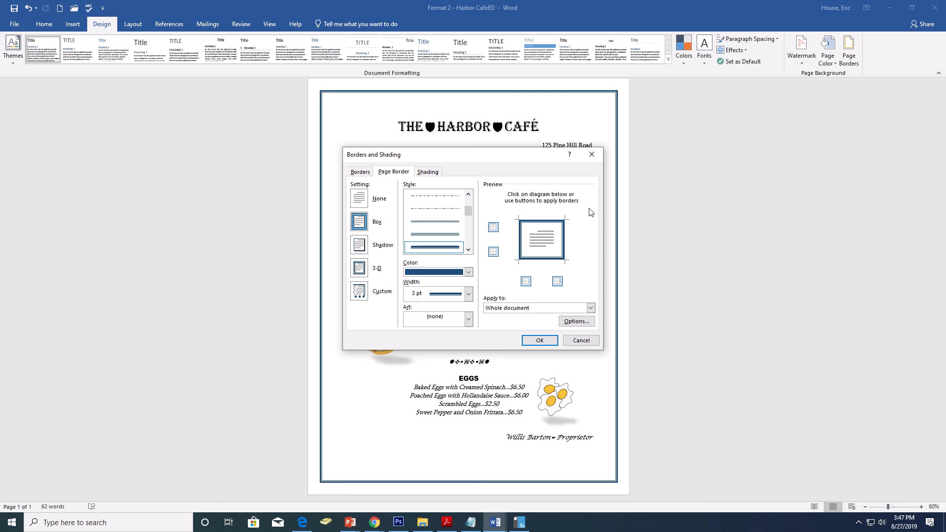
left_click(539, 342)
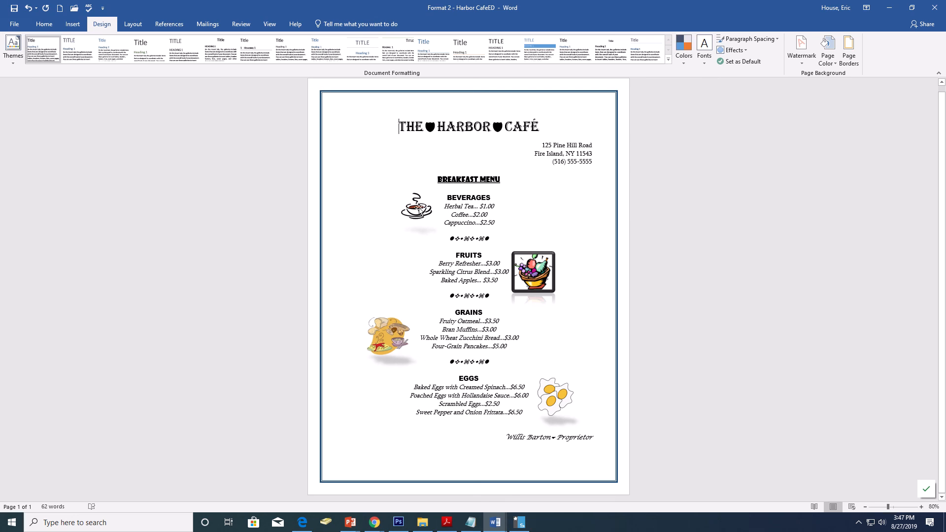
mouse_move(478, 4)
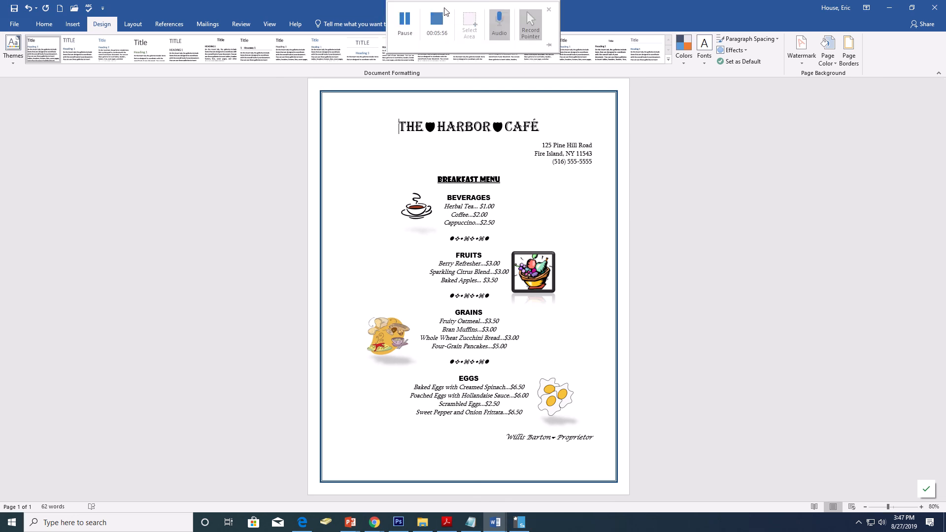
left_click(408, 16)
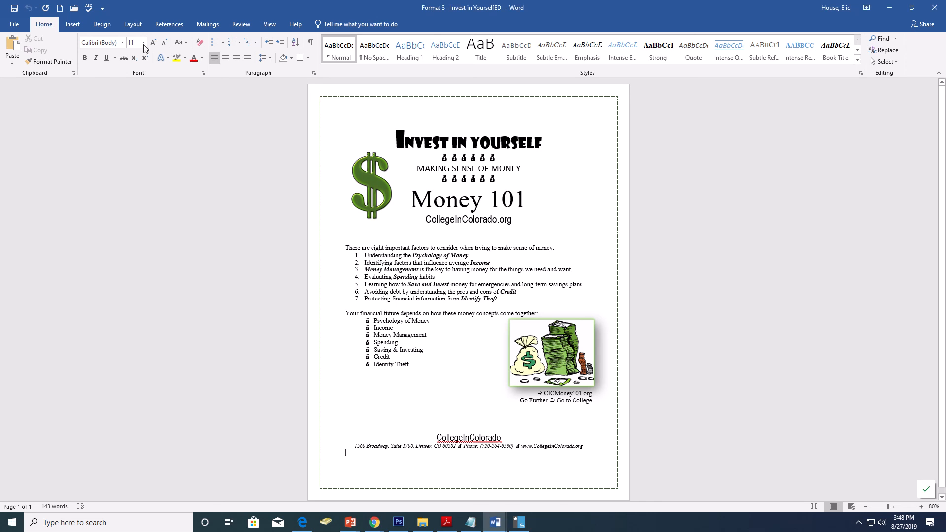
Check the page border's style, color and width settings in the Invest in Yourself document.
left_click(113, 24)
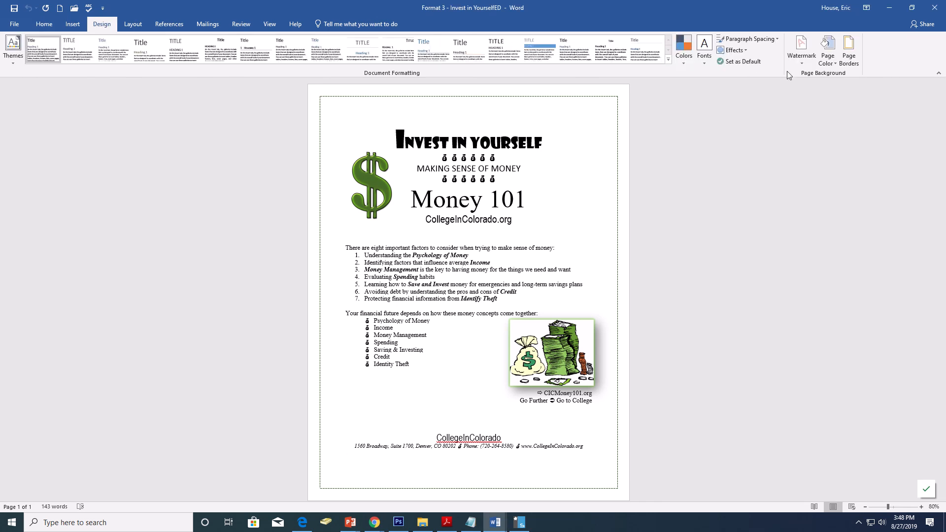
left_click(849, 50)
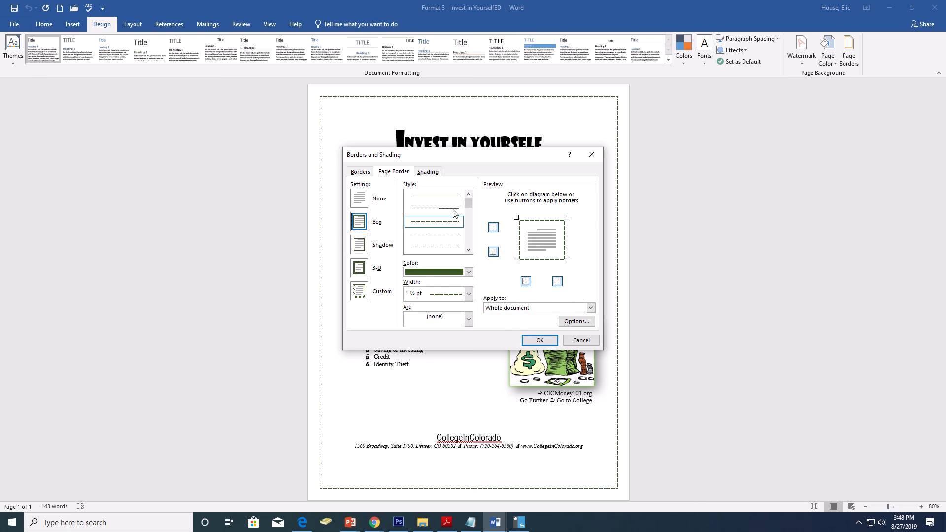
left_click(539, 341)
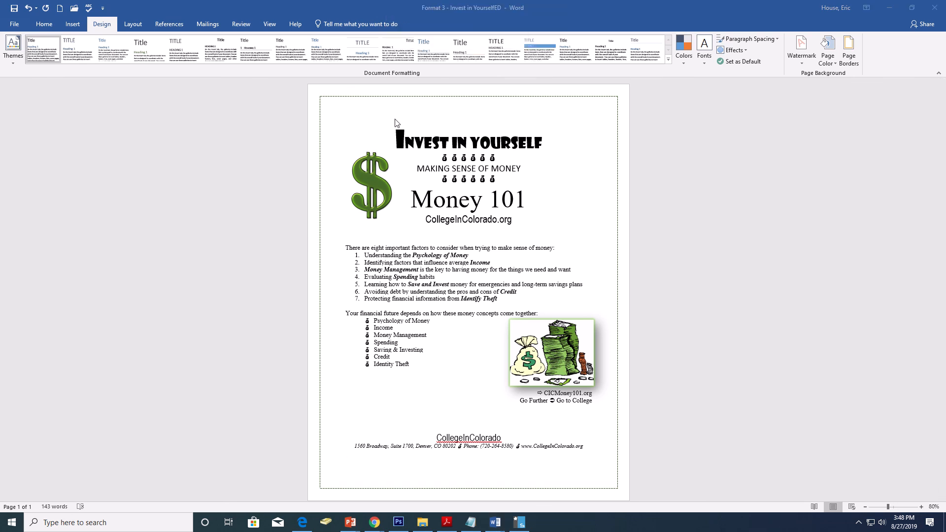
Select the green dollar sign picture and look at the online picture search without inserting anything.
left_click(367, 178)
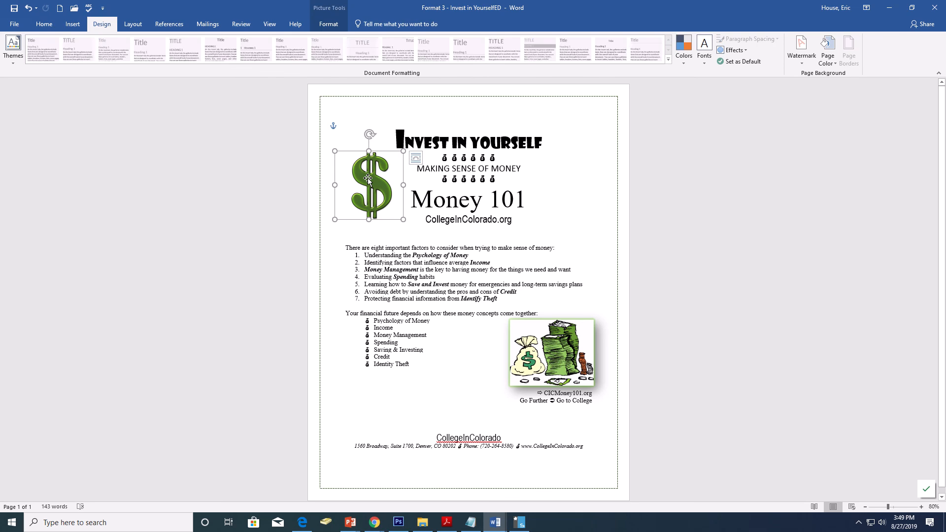
left_click(80, 26)
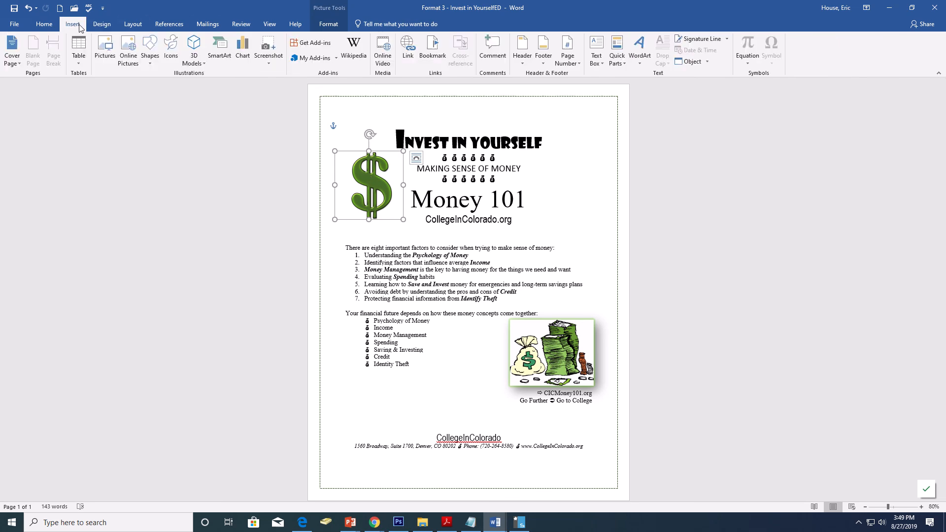
left_click(128, 57)
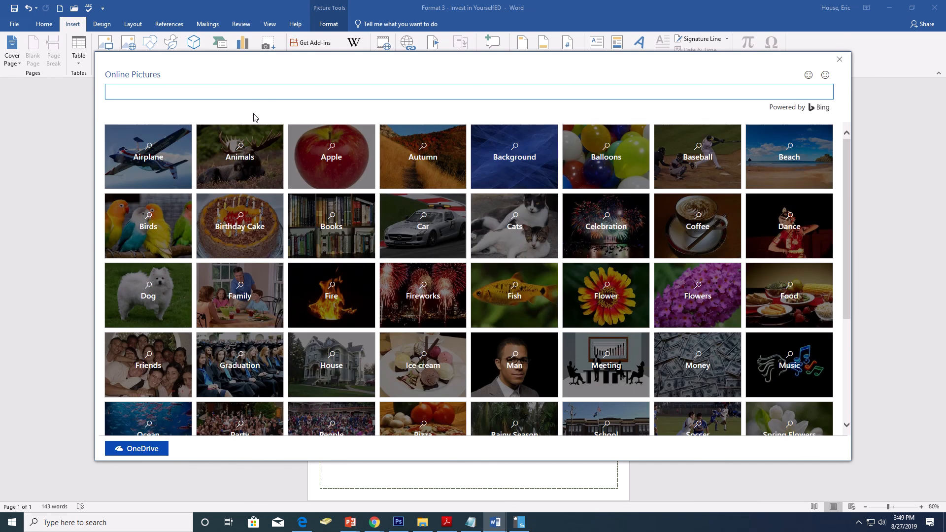
left_click(839, 59)
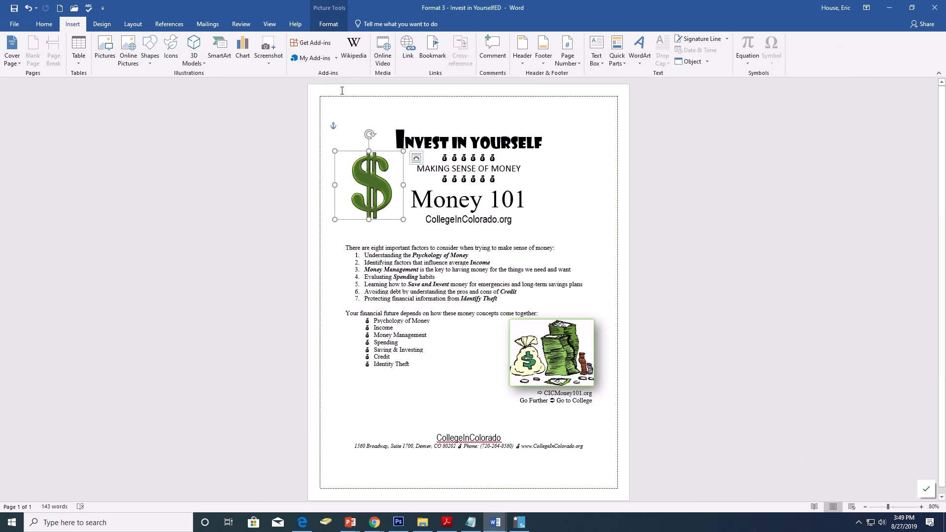
Add an orange glow effect to the green dollar sign picture beside the Money 101 heading.
left_click(329, 24)
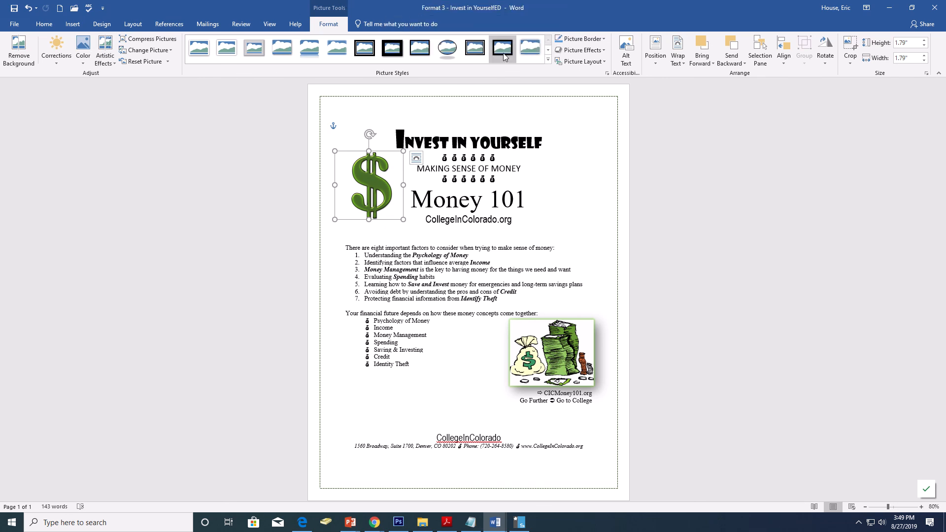
left_click(547, 60)
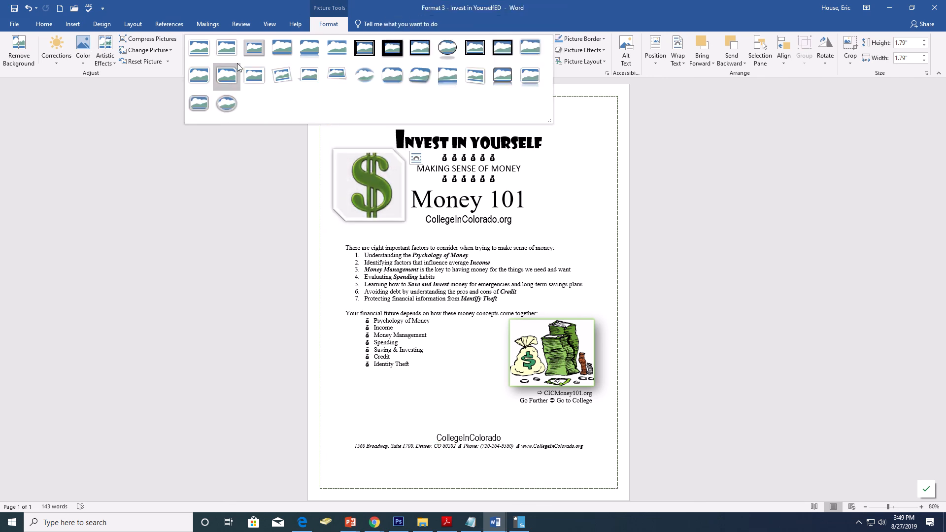
left_click(604, 61)
left_click(603, 49)
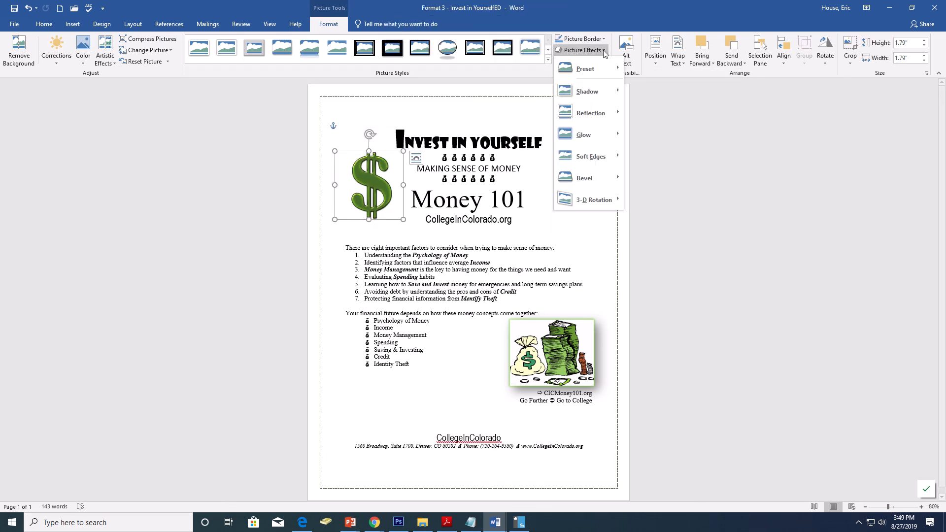
mouse_move(594, 97)
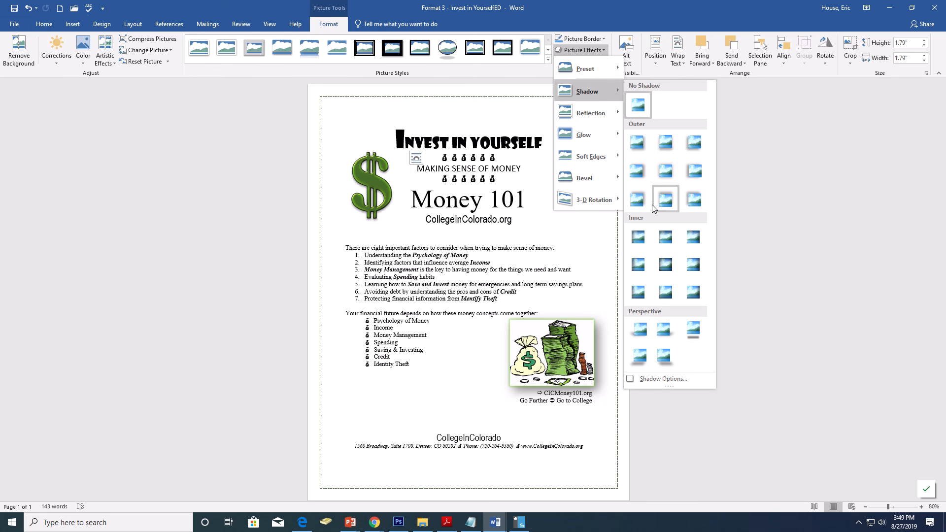
mouse_move(606, 160)
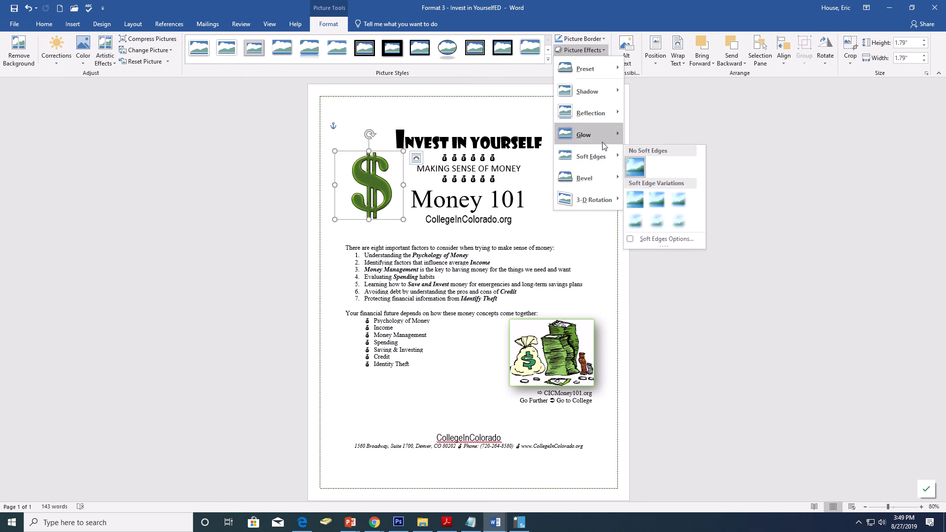
mouse_move(589, 135)
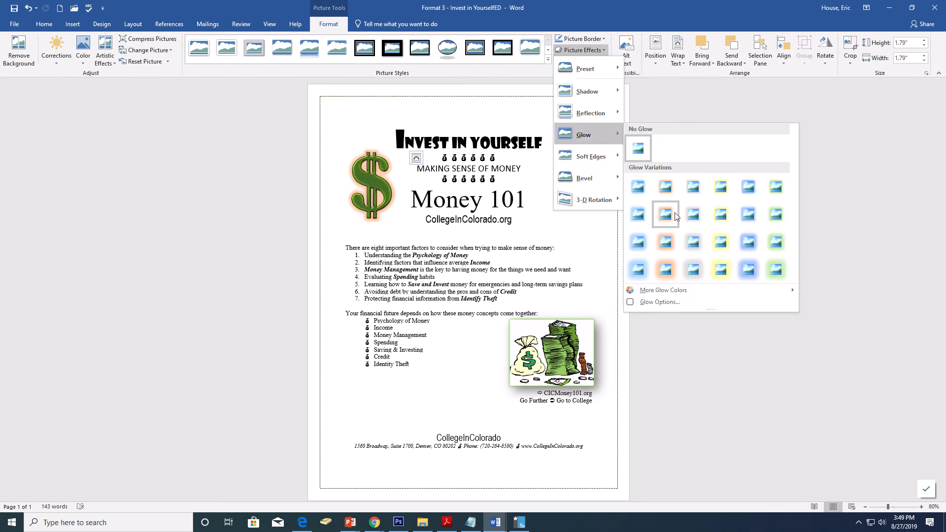
left_click(660, 212)
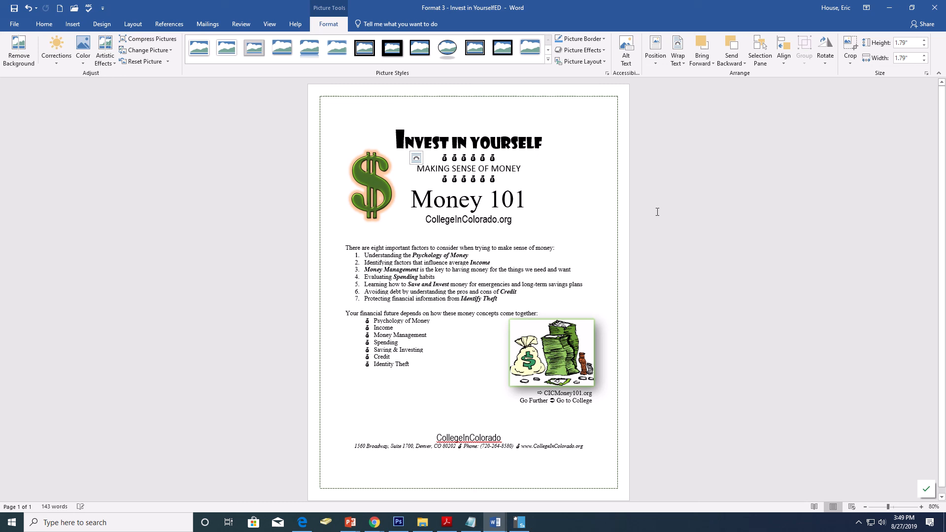
left_click(579, 212)
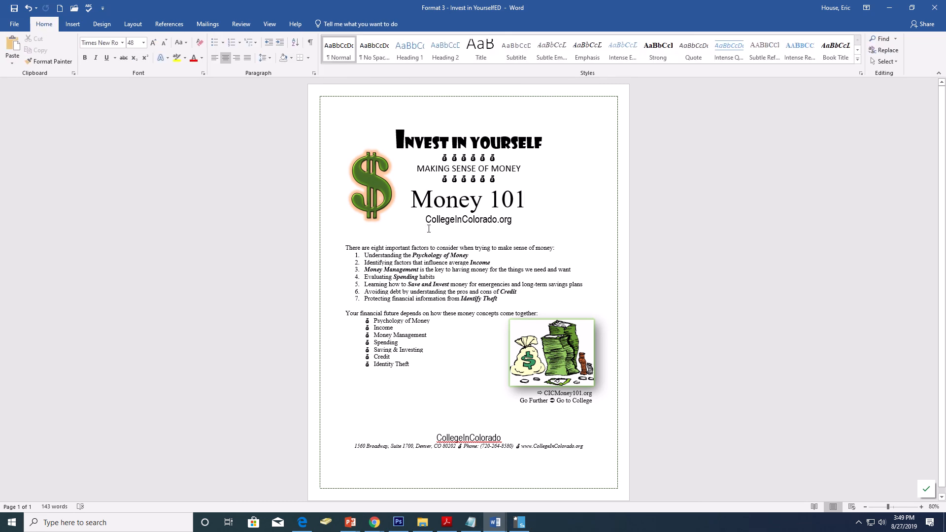